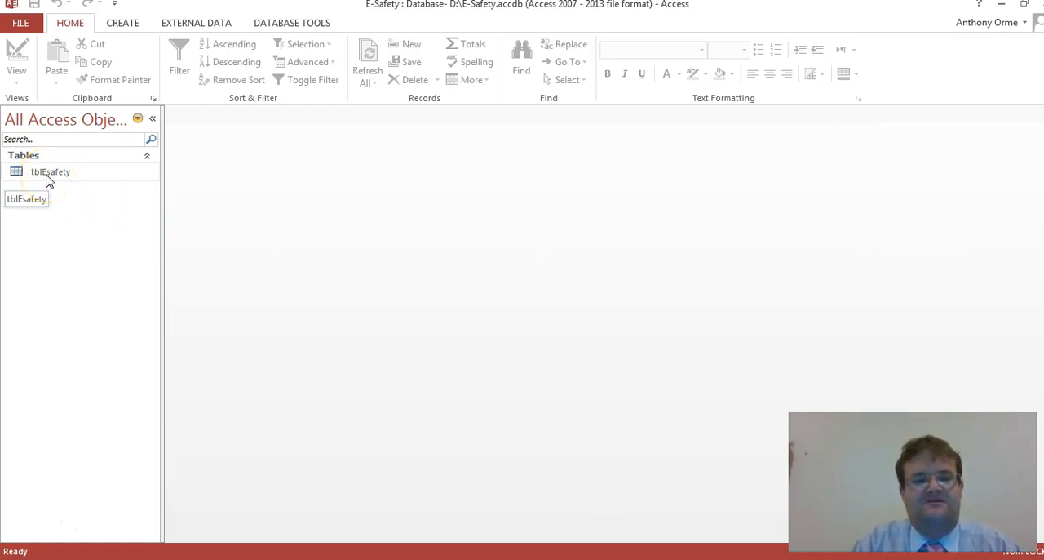
Step: Open the tblEsafety table, review its fields and data types in Design View, return to Datasheet View and close the table
double_click(47, 176)
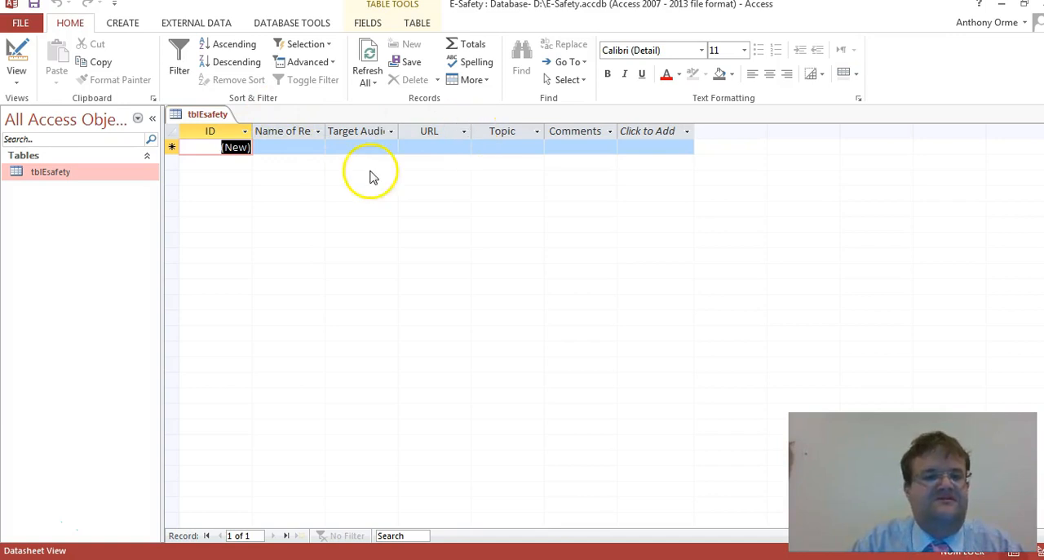
click(19, 86)
click(40, 147)
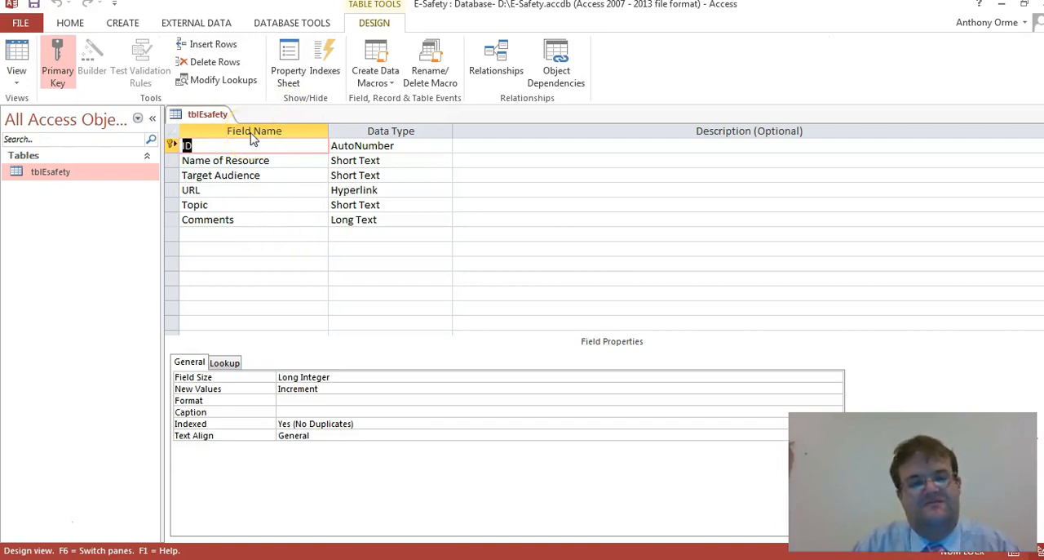
click(23, 84)
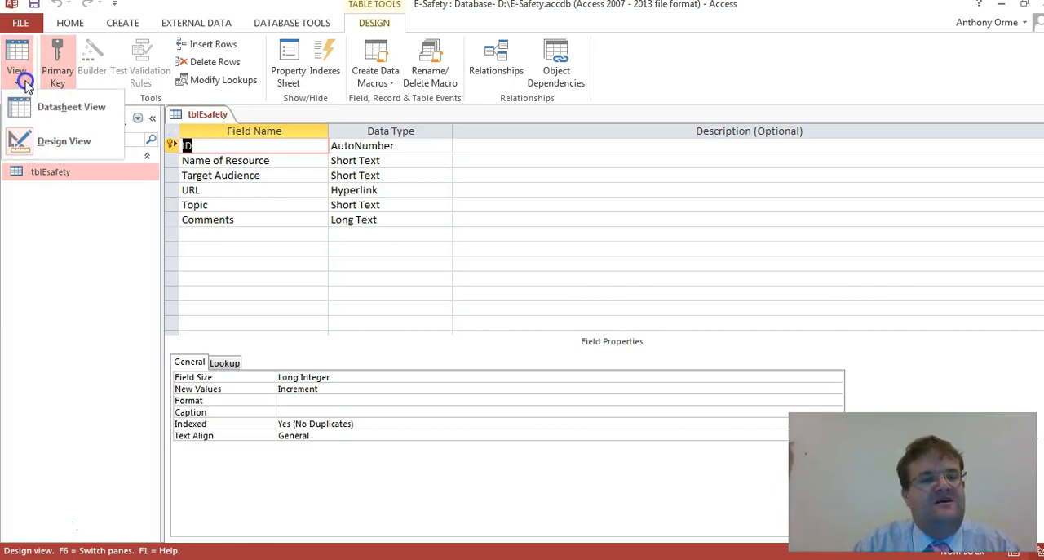
click(49, 107)
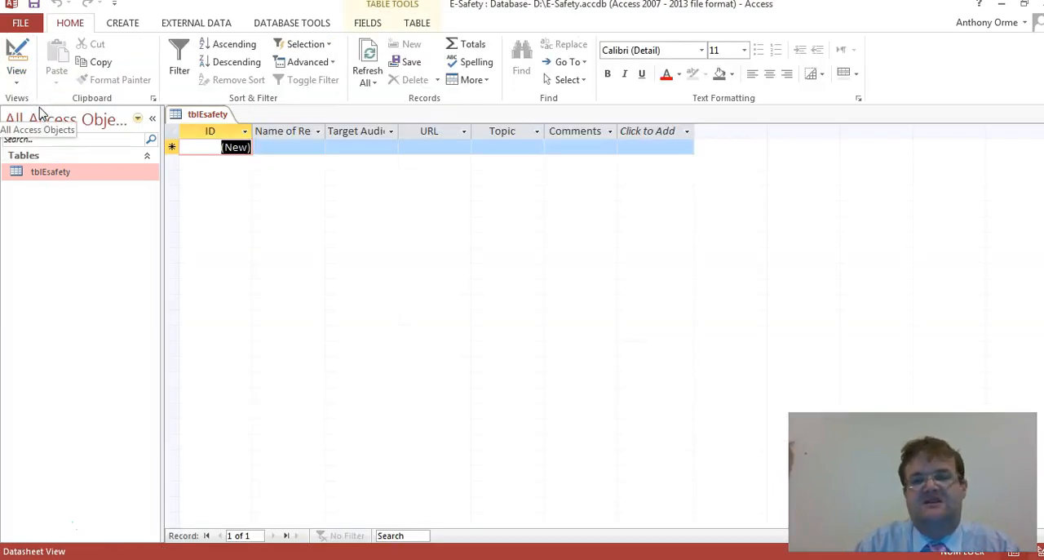
right_click(205, 114)
click(231, 141)
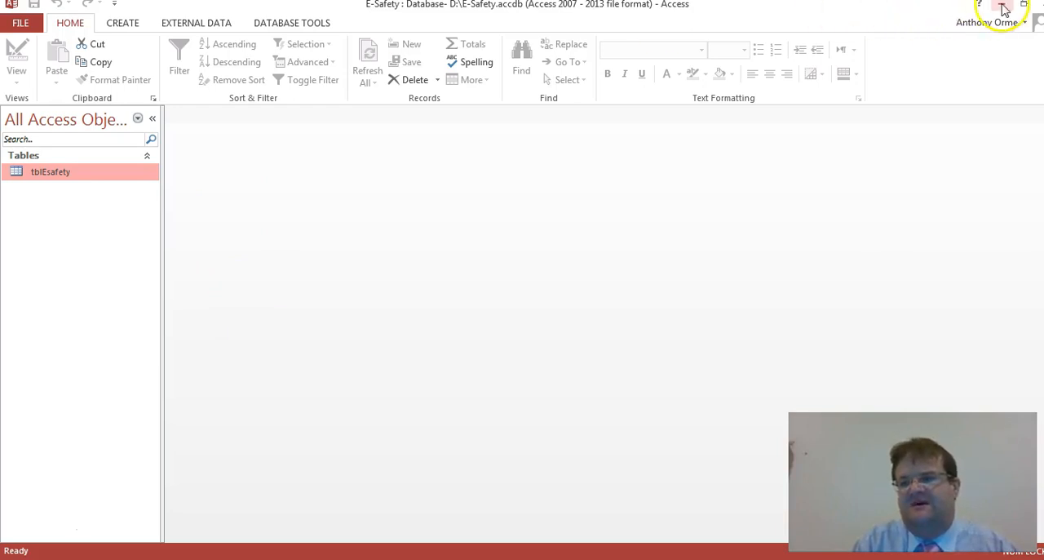
Step: Minimise the database window and close the Data_items (2) PDF to clear the desktop
click(1001, 6)
click(971, 15)
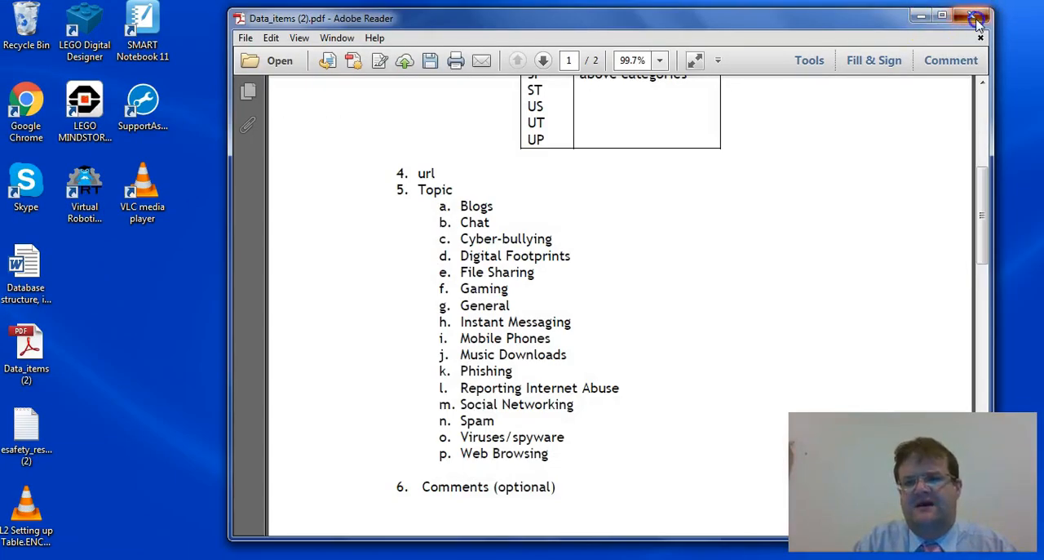
click(687, 315)
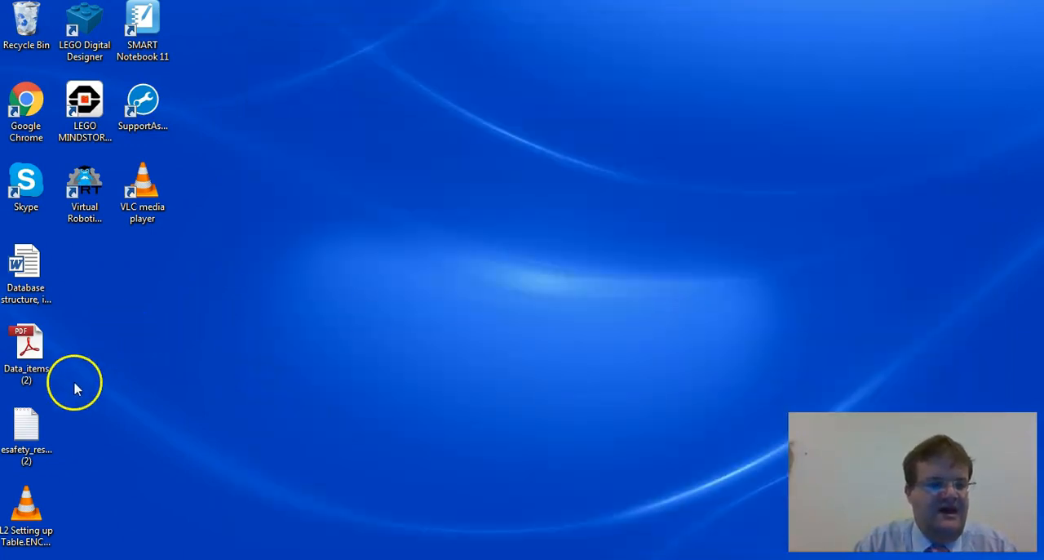
Step: Open the esafety_resources (2) text file from the desktop, look through its comma-separated records to the end, and close it
click(27, 430)
double_click(27, 429)
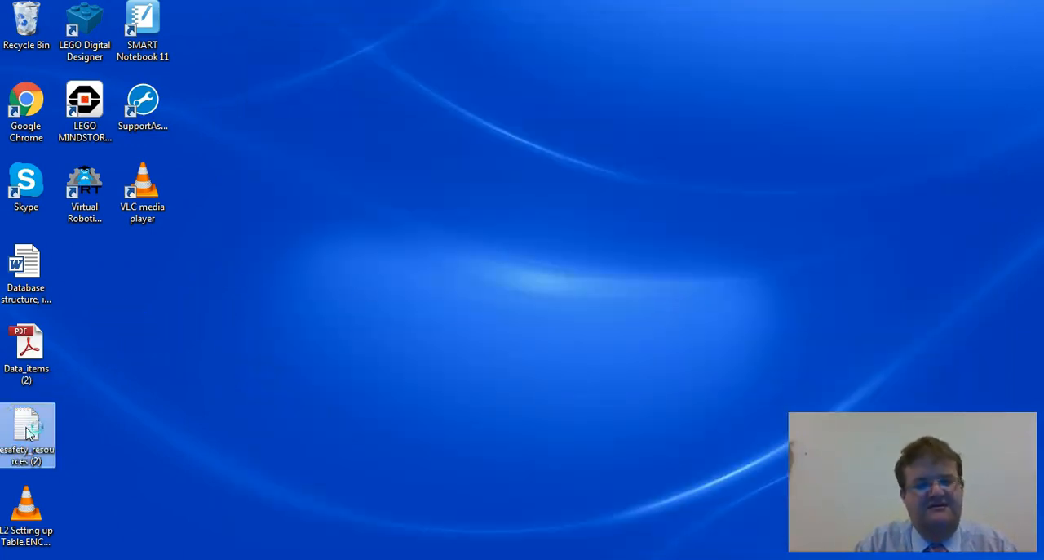
drag(433, 107, 551, 21)
drag(915, 74, 950, 373)
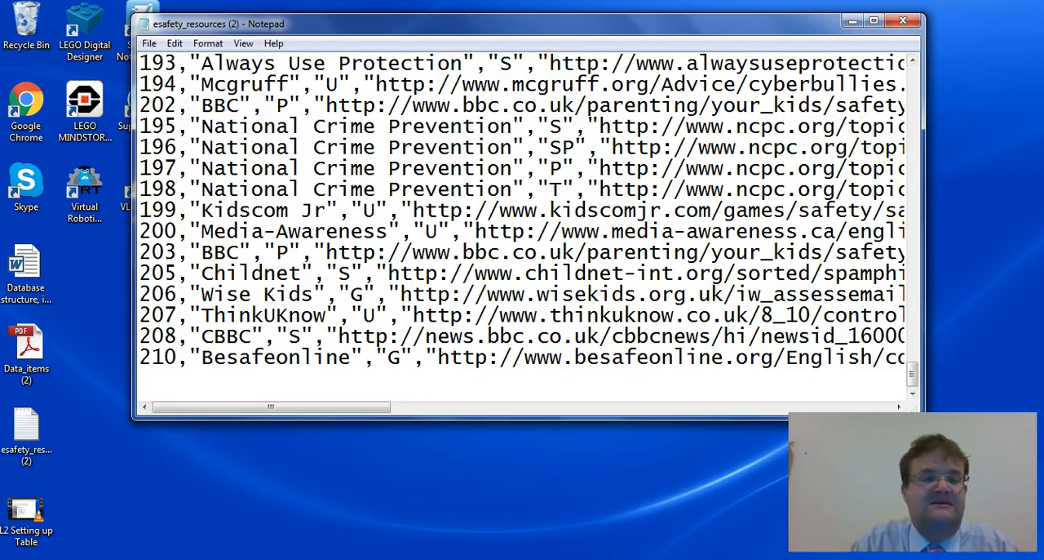
click(917, 24)
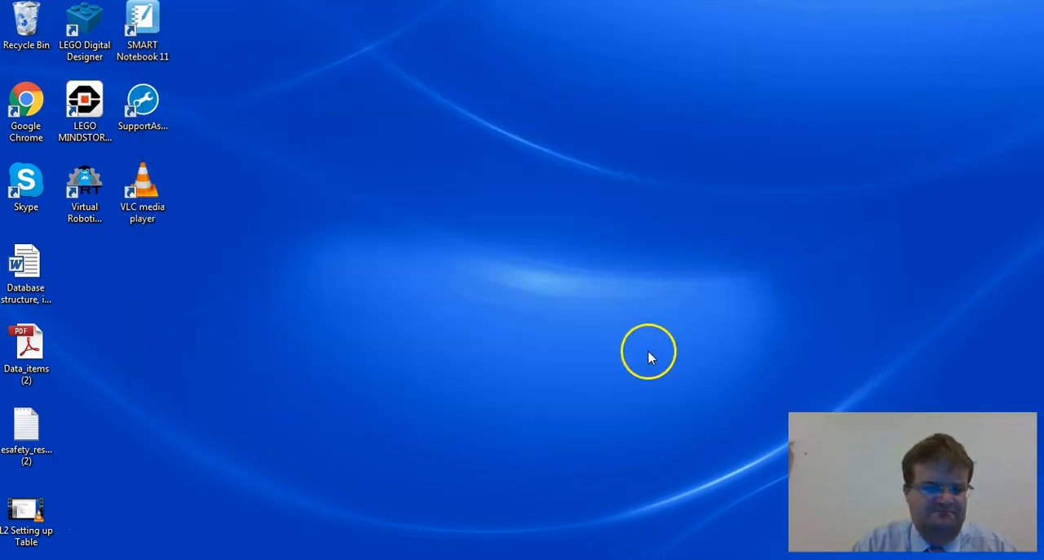
Step: Switch back to Access and start a text file import with esafety_resources (2) from the Desktop as its source
click(574, 558)
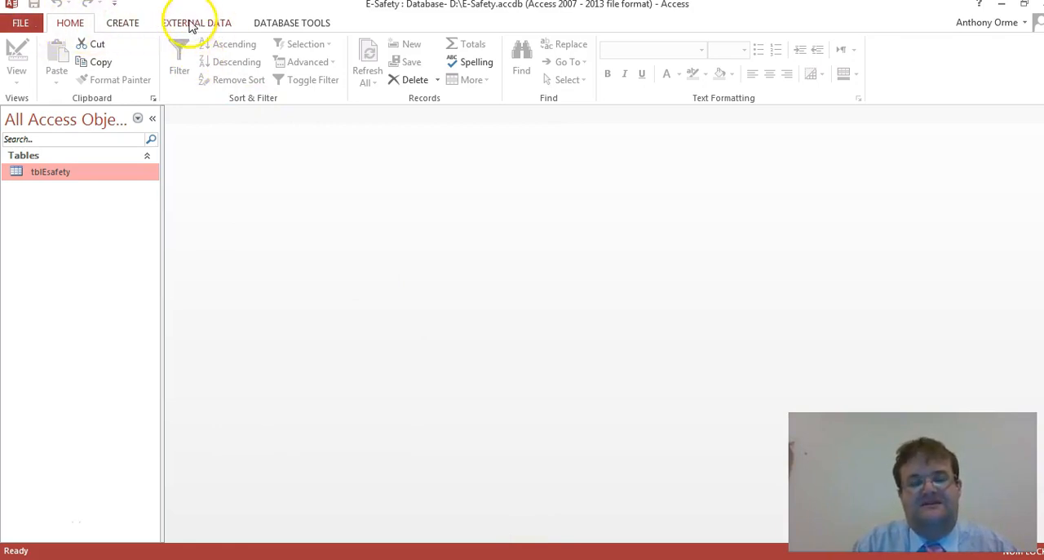
click(188, 24)
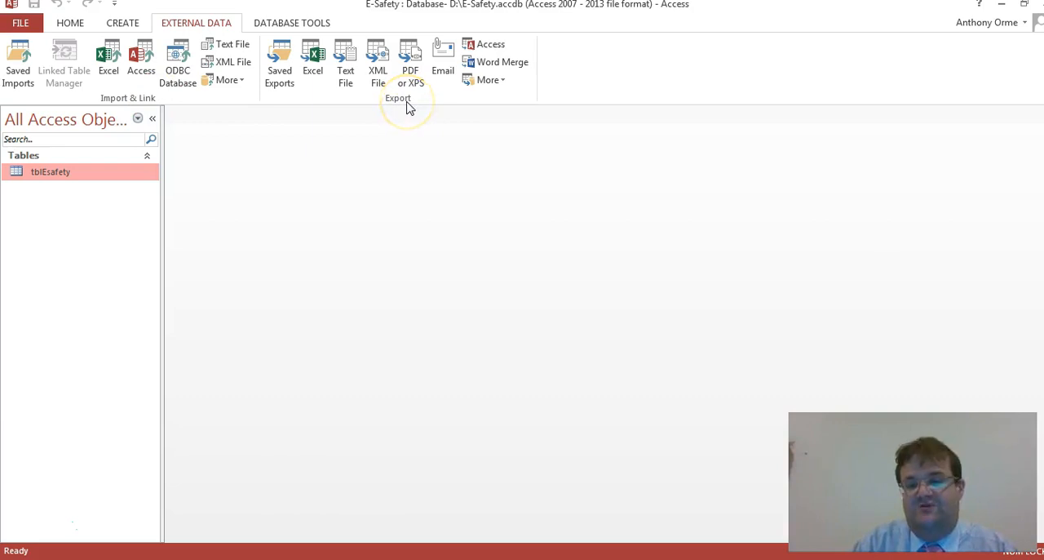
click(214, 51)
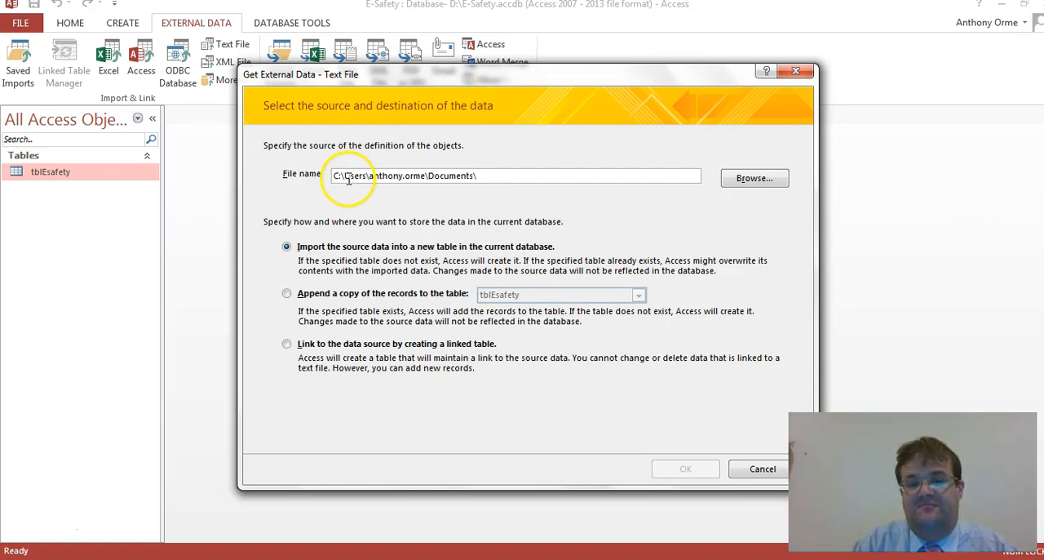
click(751, 181)
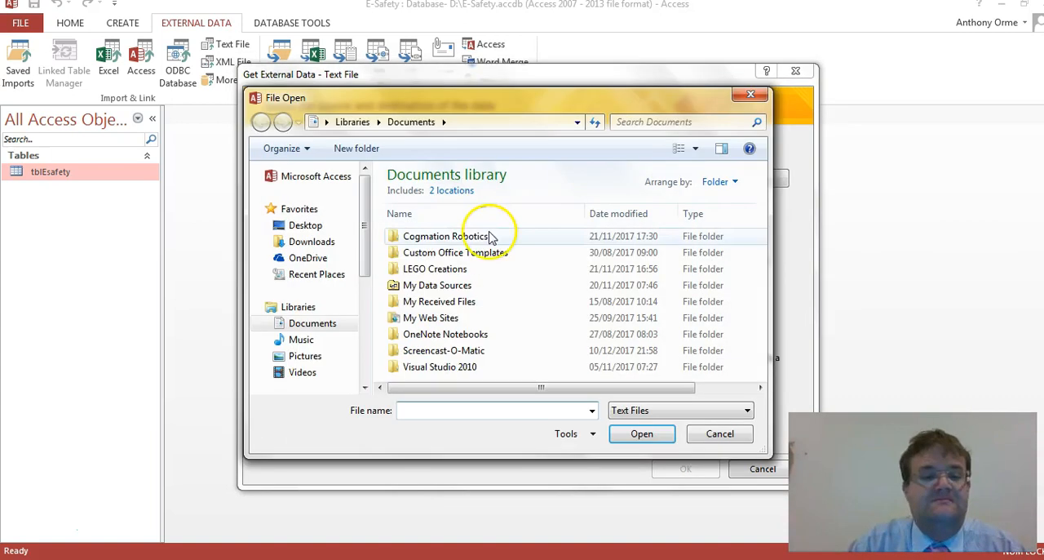
click(309, 227)
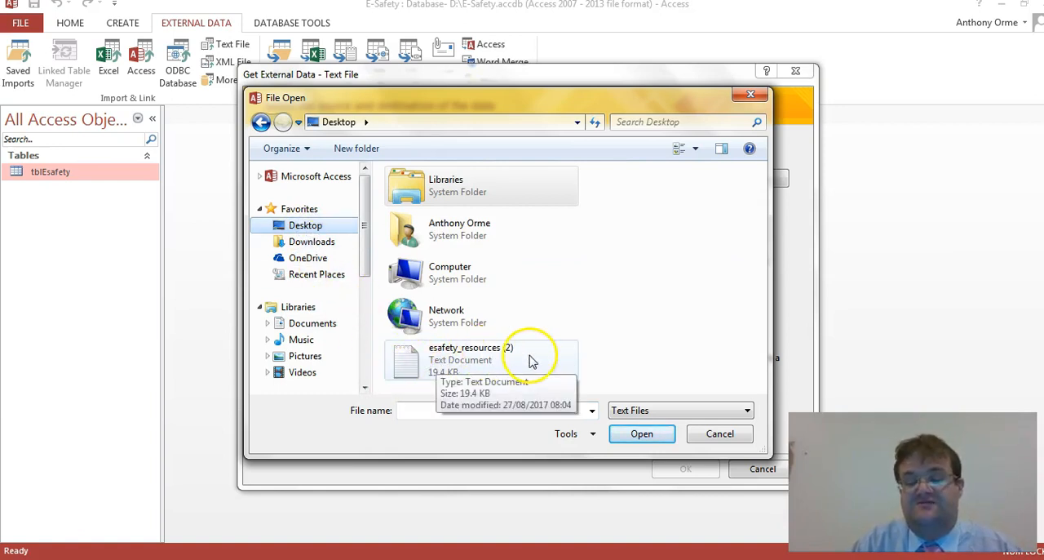
click(447, 369)
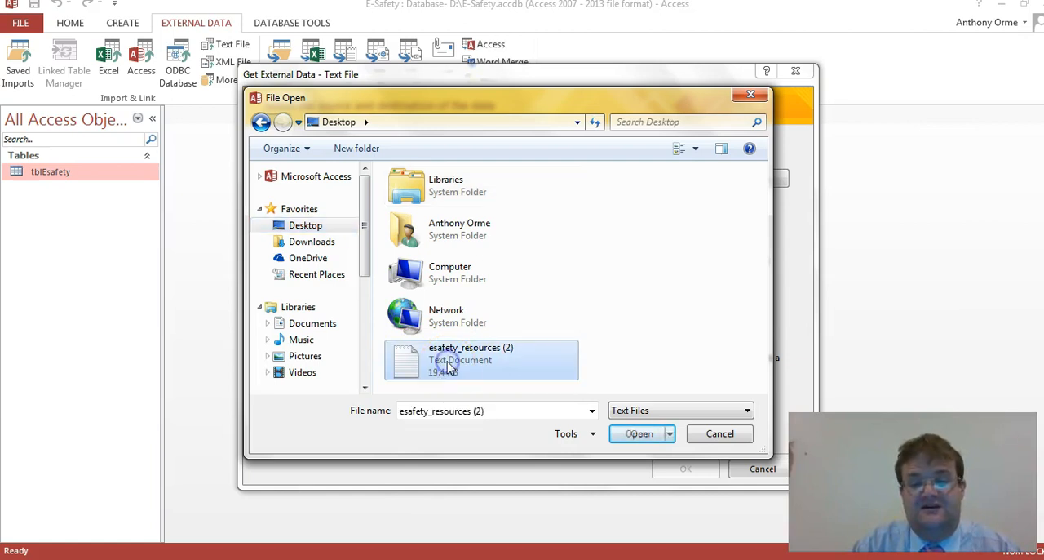
click(629, 433)
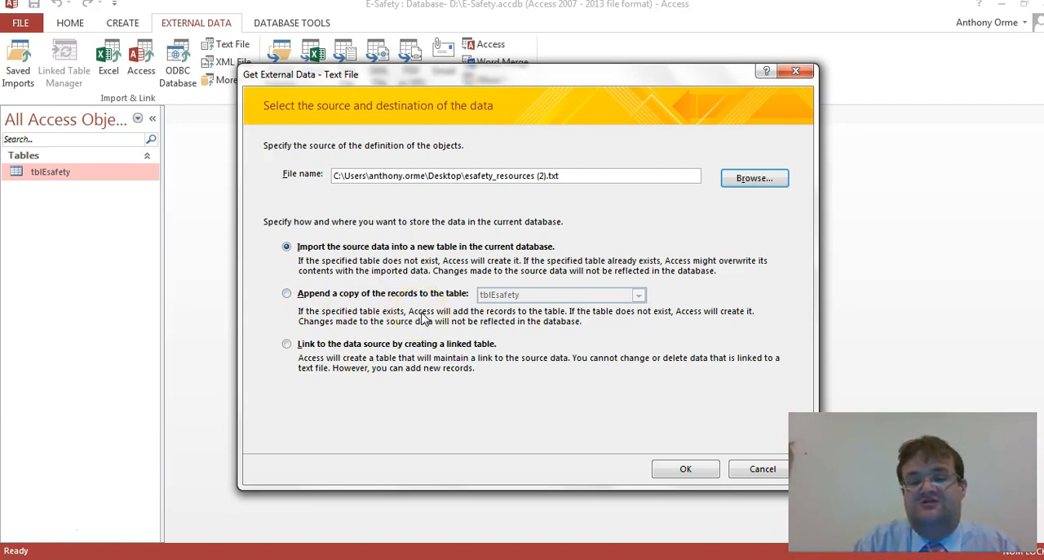
Step: Set the import to append a copy of the records to tblEsafety and accept the Delimited format
click(286, 294)
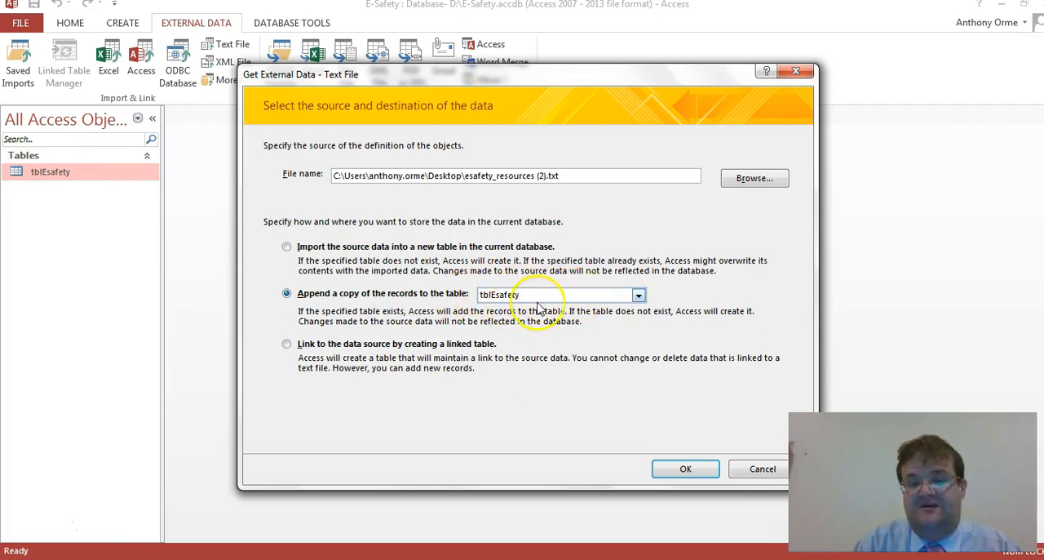
click(637, 295)
click(608, 315)
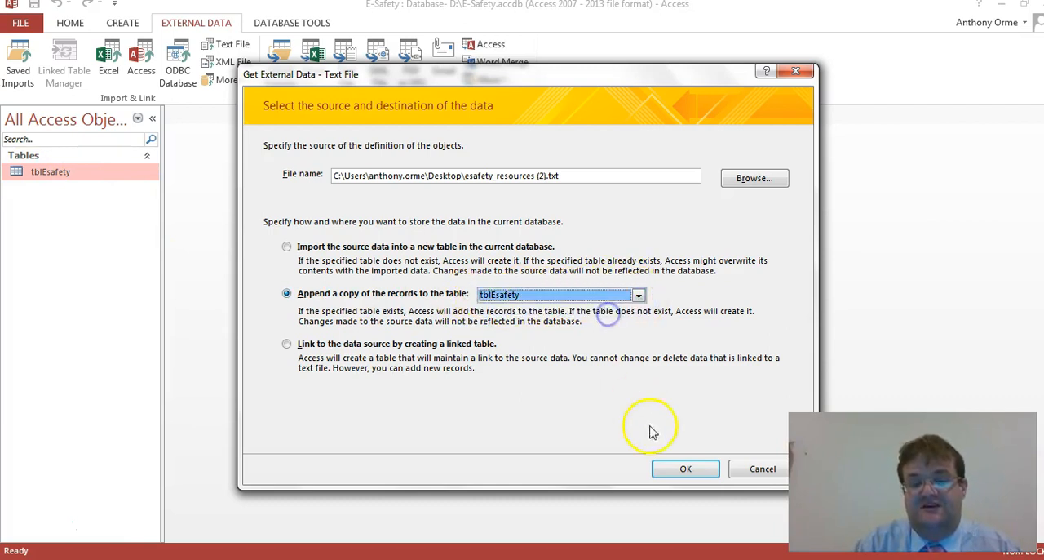
click(685, 470)
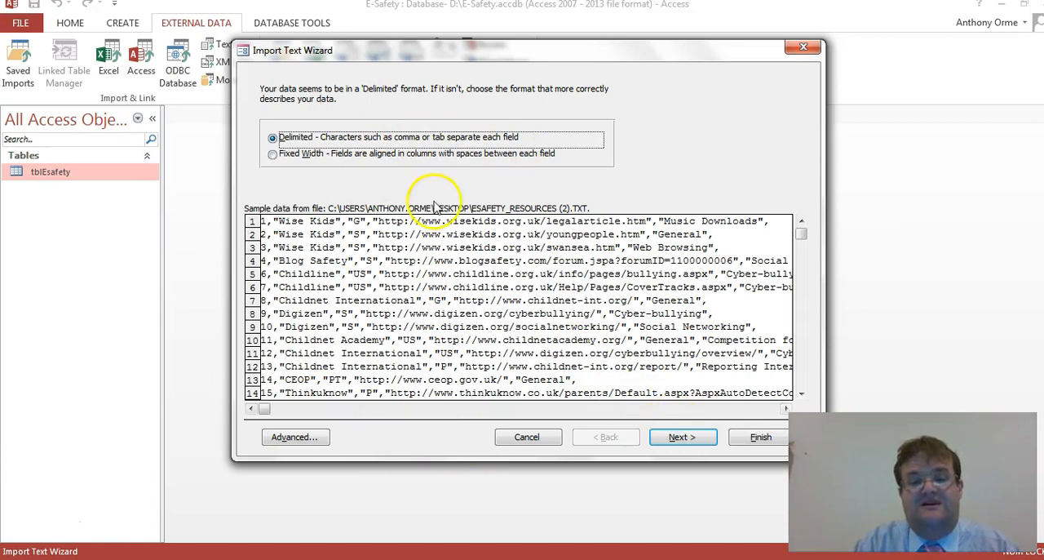
click(698, 437)
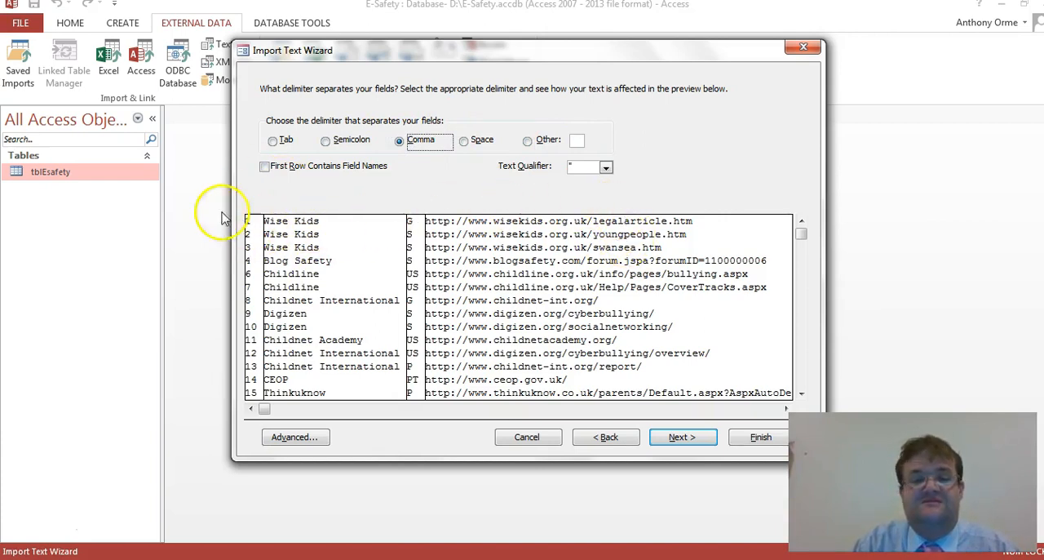
click(265, 168)
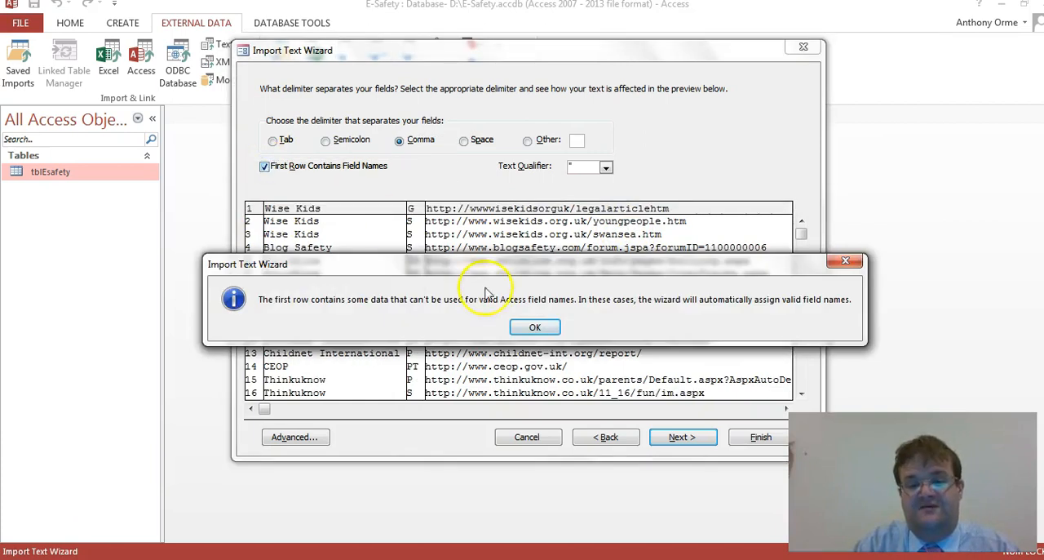
click(534, 326)
click(265, 167)
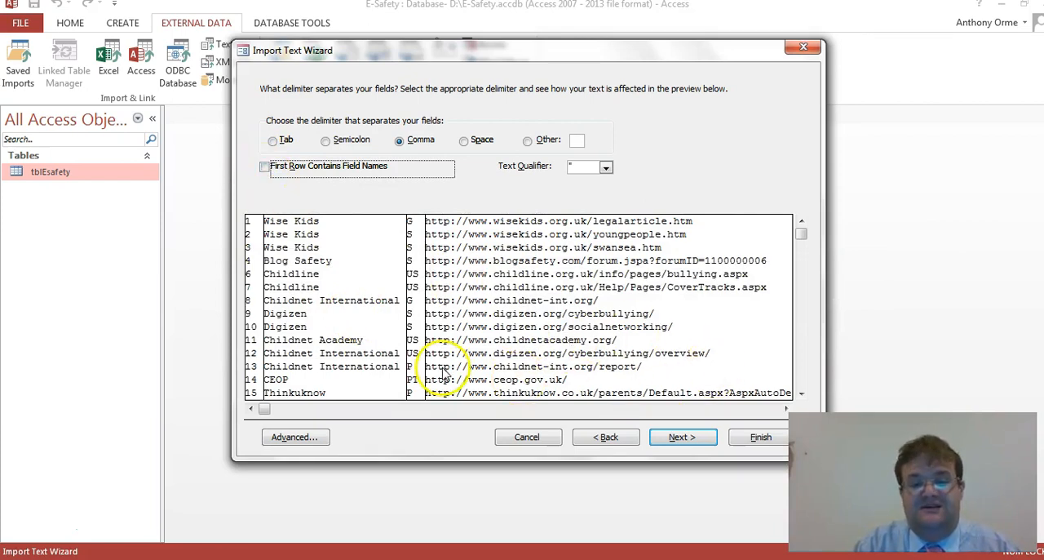
Step: Accept the comma delimiter, finish the import into tblEsafety and close the wizard without saving the import steps
click(683, 438)
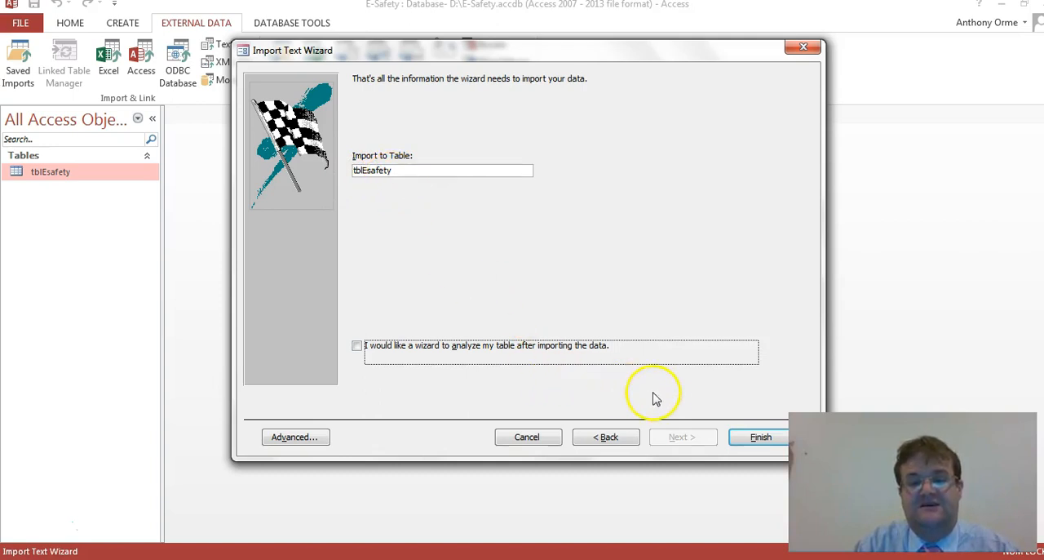
click(750, 438)
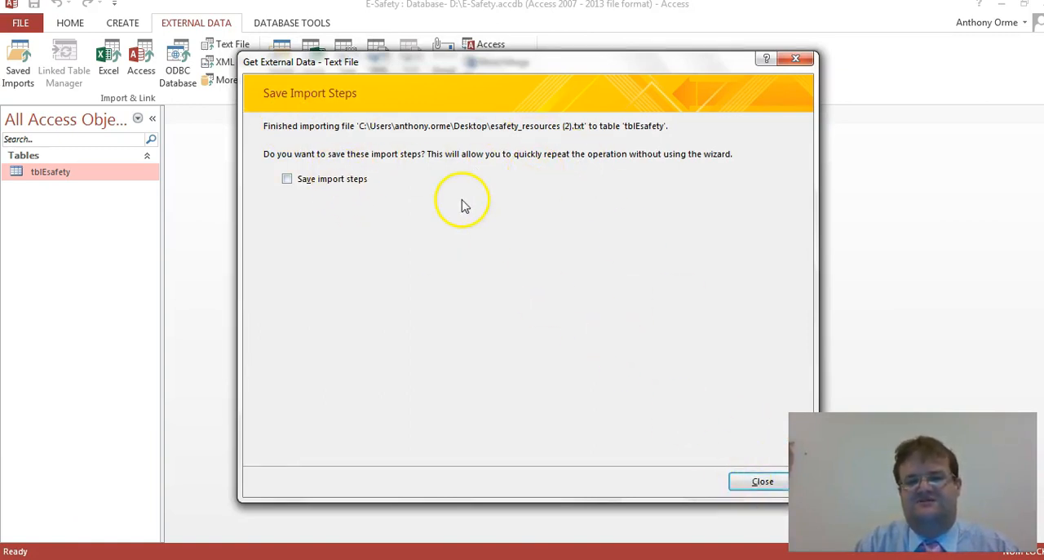
click(760, 482)
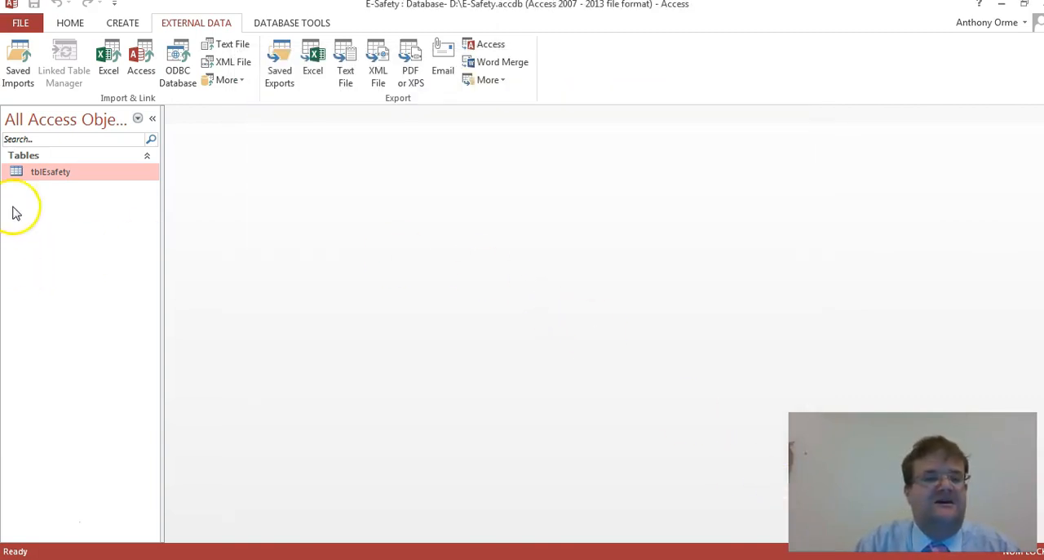
Step: Open tblEsafety, select the whole datasheet and fit all column widths to their contents
double_click(39, 176)
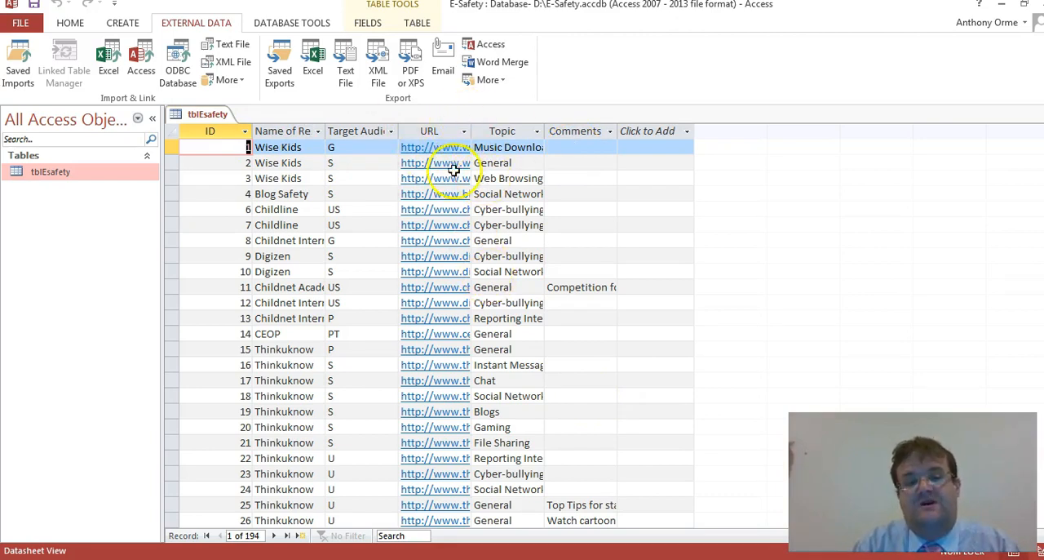
click(171, 132)
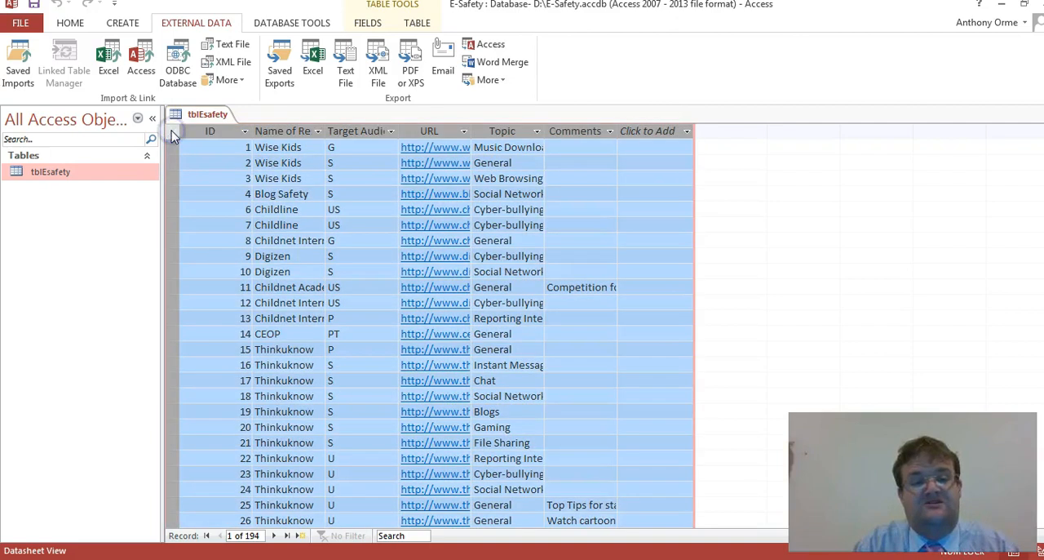
double_click(252, 129)
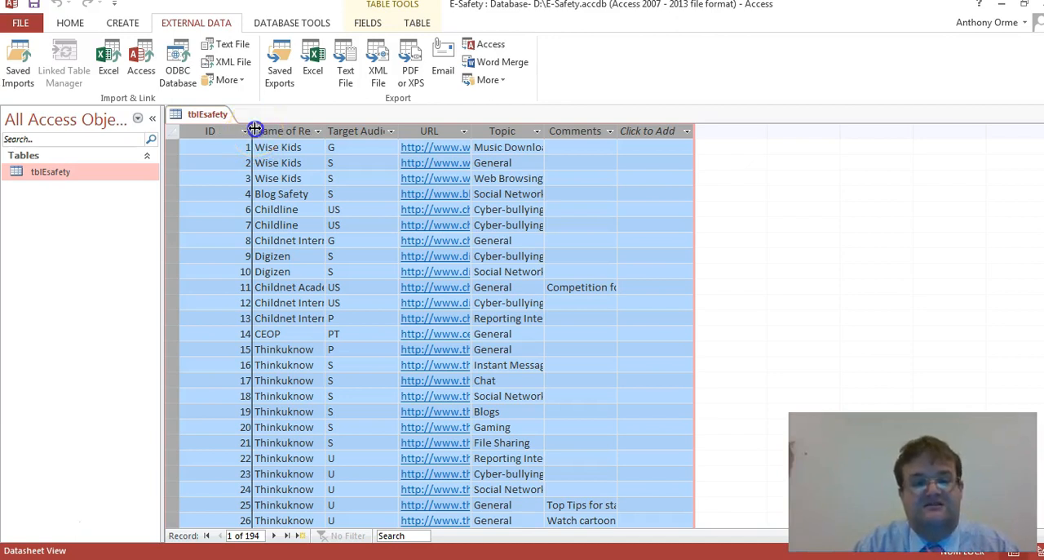